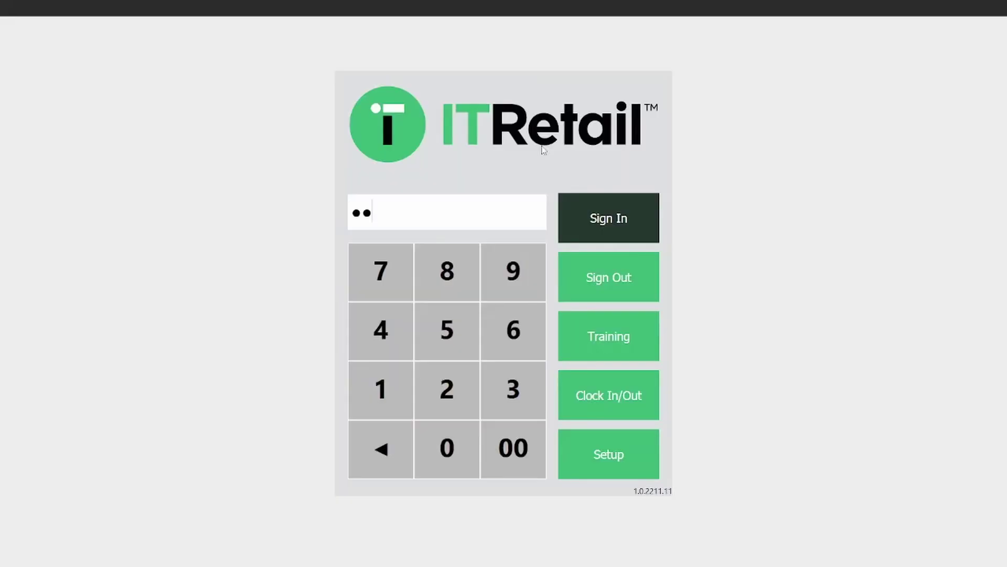
Submit the entered cashier code to sign in to the register.
key(Return)
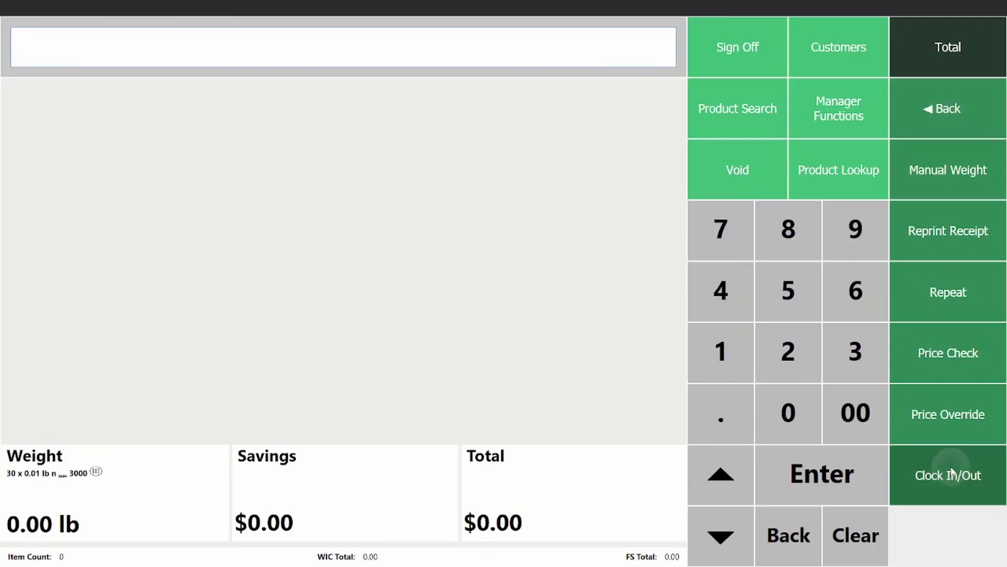
Clock the cashier in for the shift and browse to the COFFEE BAR product category.
click(952, 471)
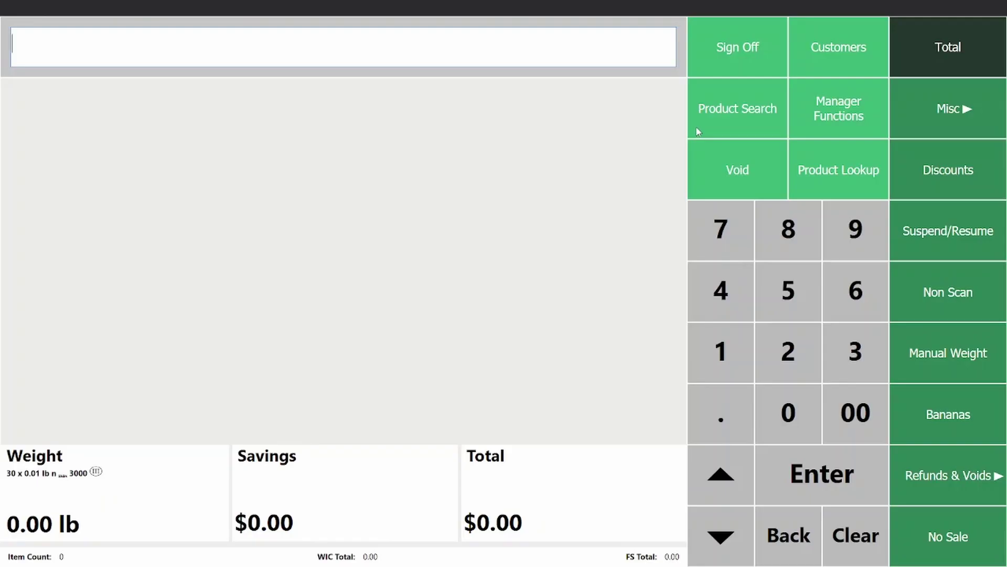
click(838, 172)
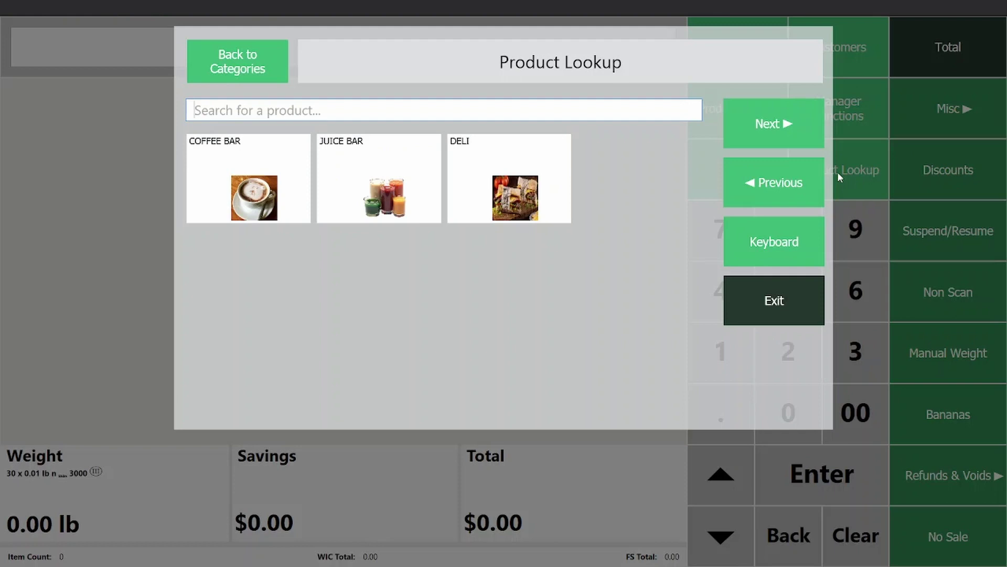
click(254, 175)
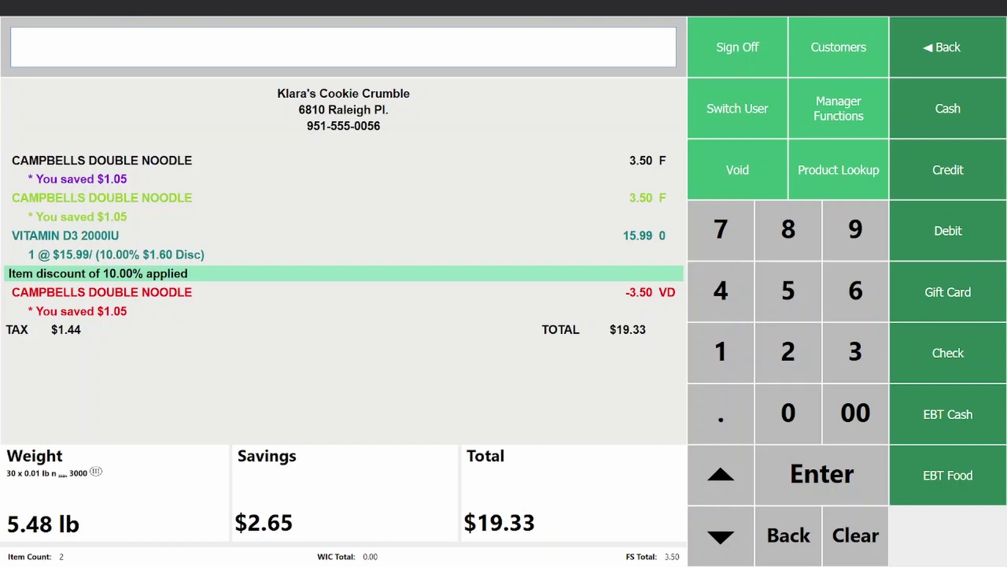
Pay the $19.33 balance with a $20.00 cash tender.
click(948, 108)
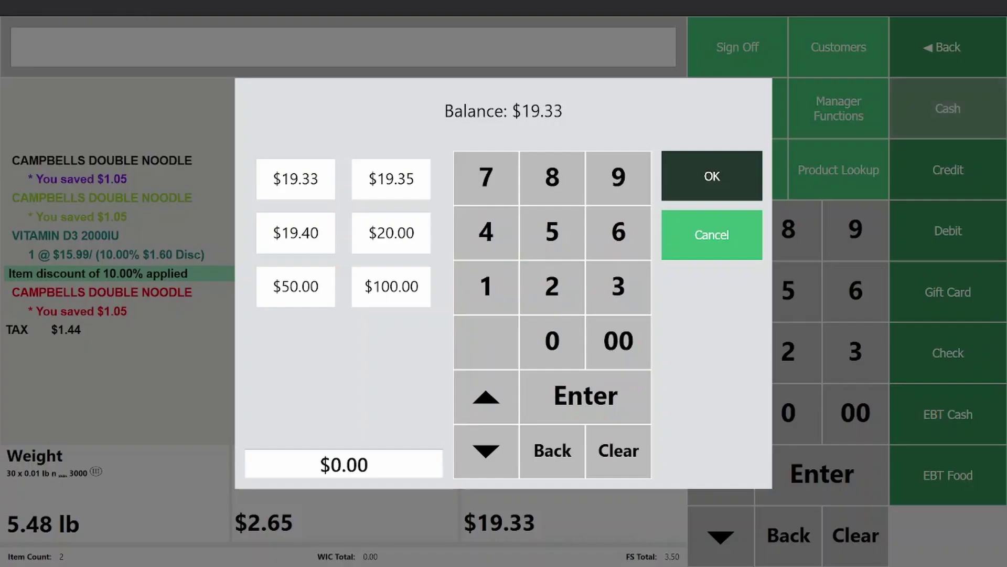
click(392, 232)
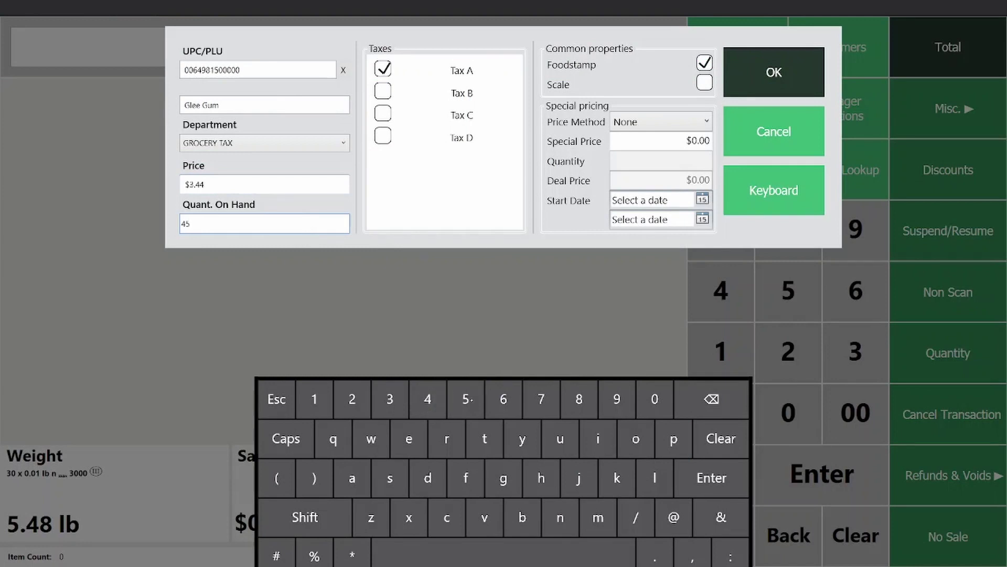
Save Glee Gum at $3.44 with 45 on hand and confirm sending it to the server.
click(775, 73)
click(711, 131)
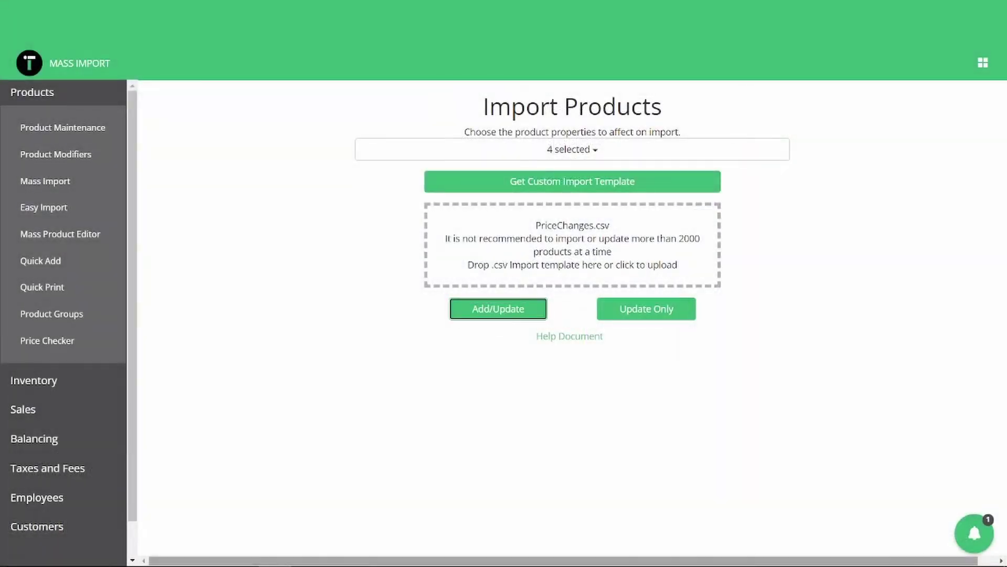
Import the price CSV with Add/Update, then fill CERTIFIED's Cert Jan order with low-inventory products.
click(499, 309)
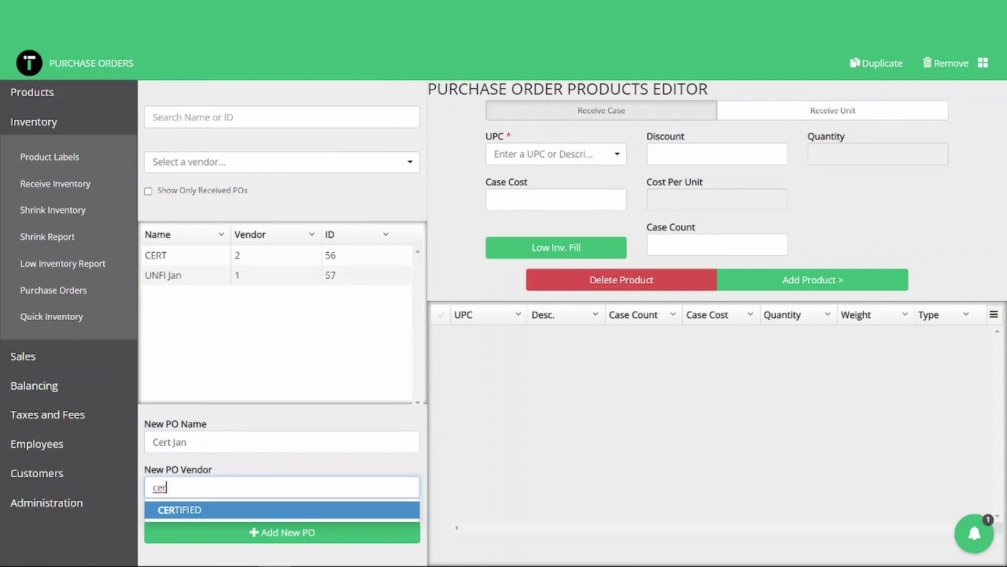
click(203, 509)
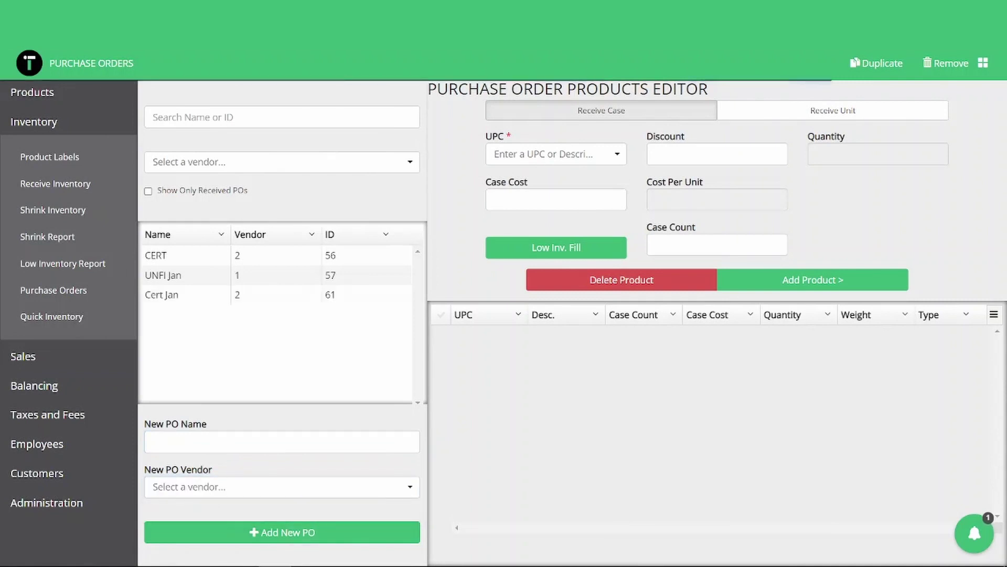
click(300, 295)
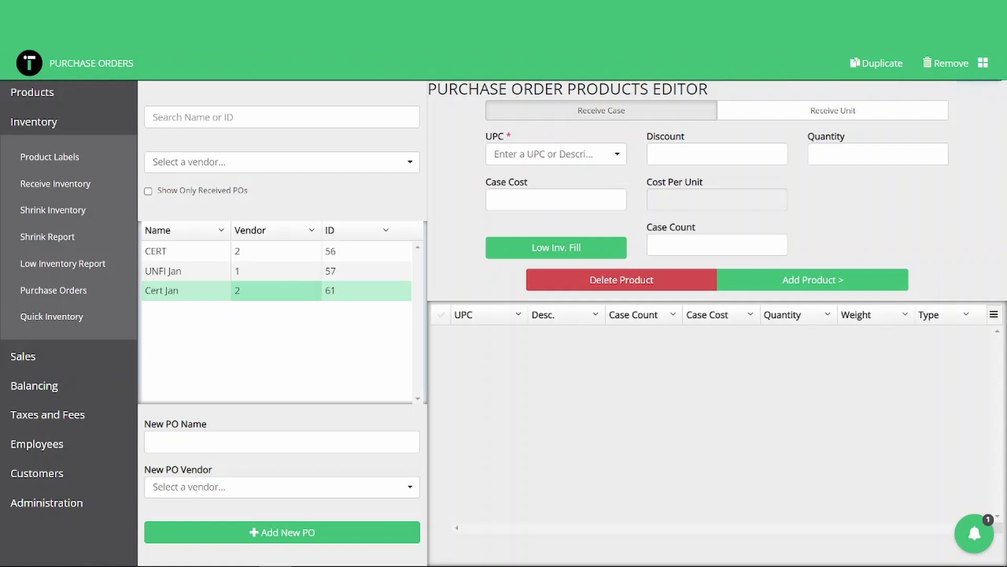
click(555, 248)
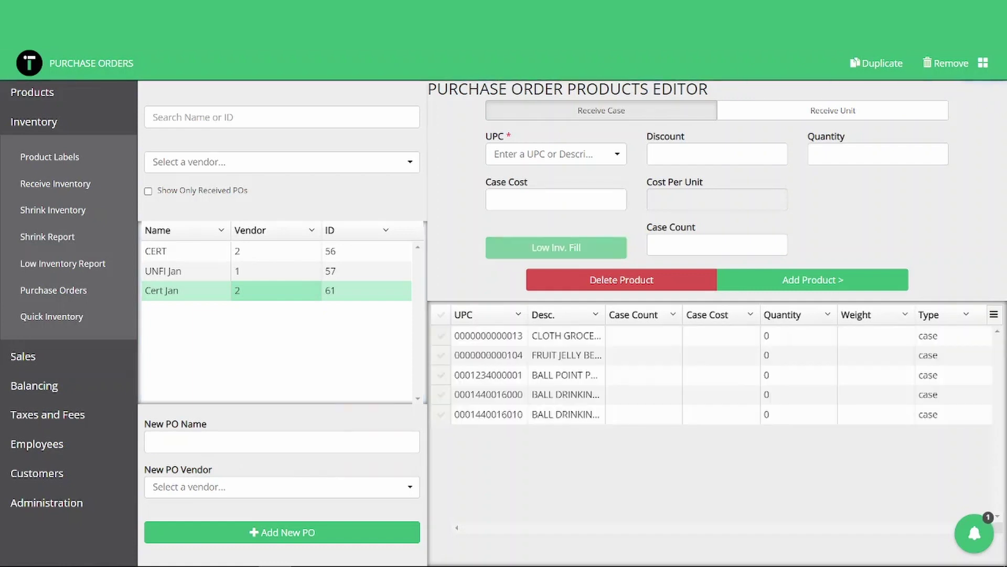
click(568, 336)
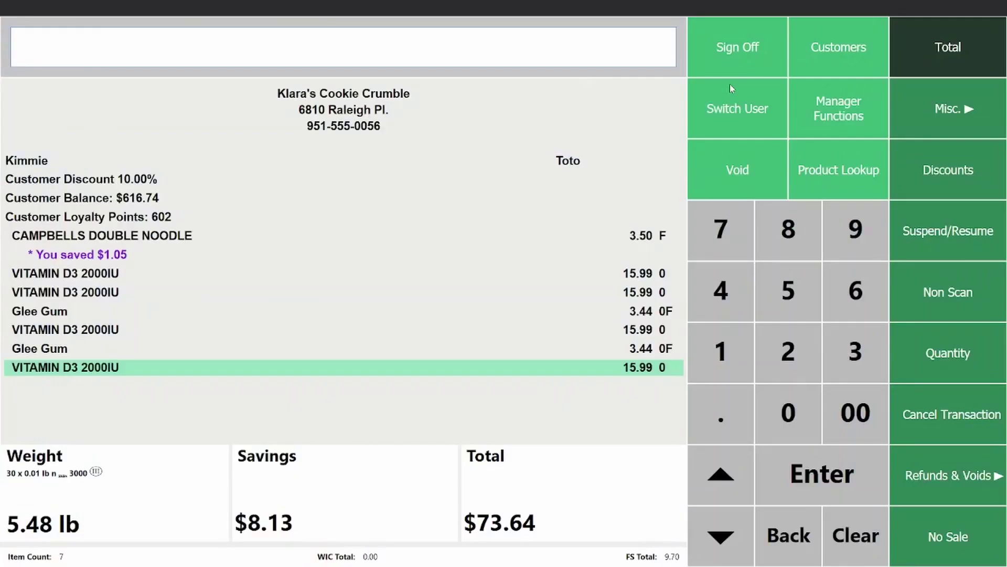
Total the $73.64 sale, accept the loyalty redemption, and apply the chosen basket reward.
click(957, 48)
click(708, 132)
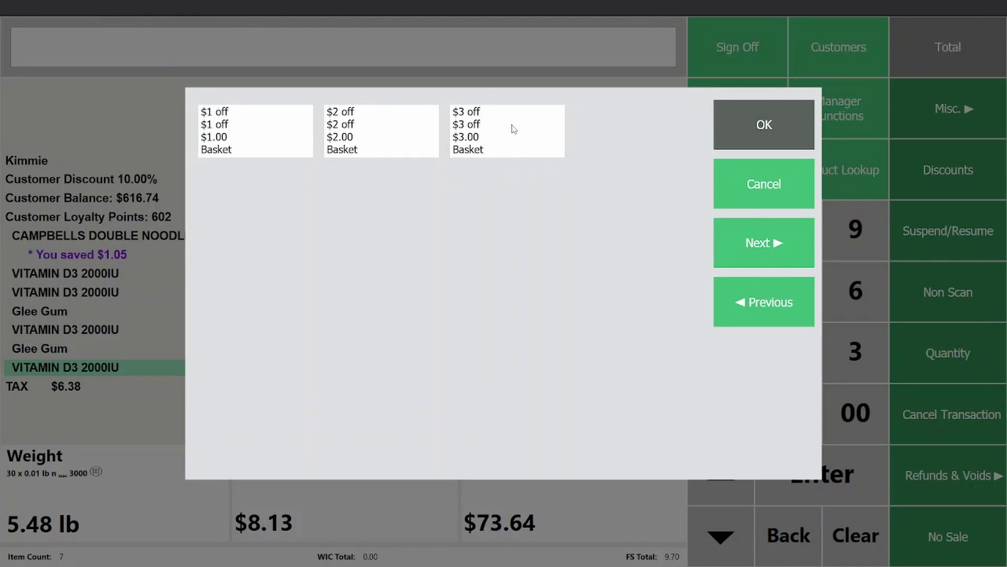
click(760, 124)
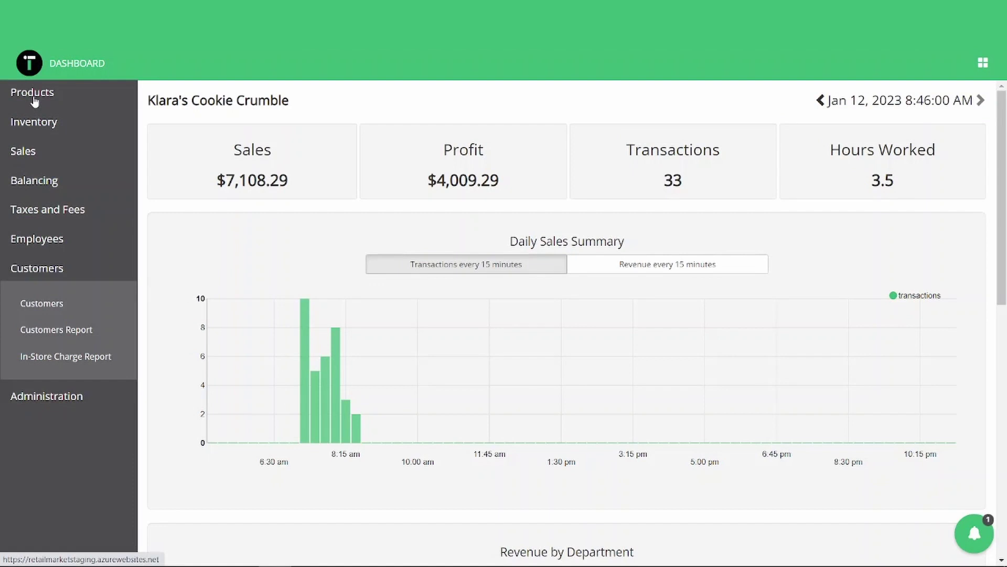
Go to Products > Product Maintenance from the back-office sidebar.
click(35, 101)
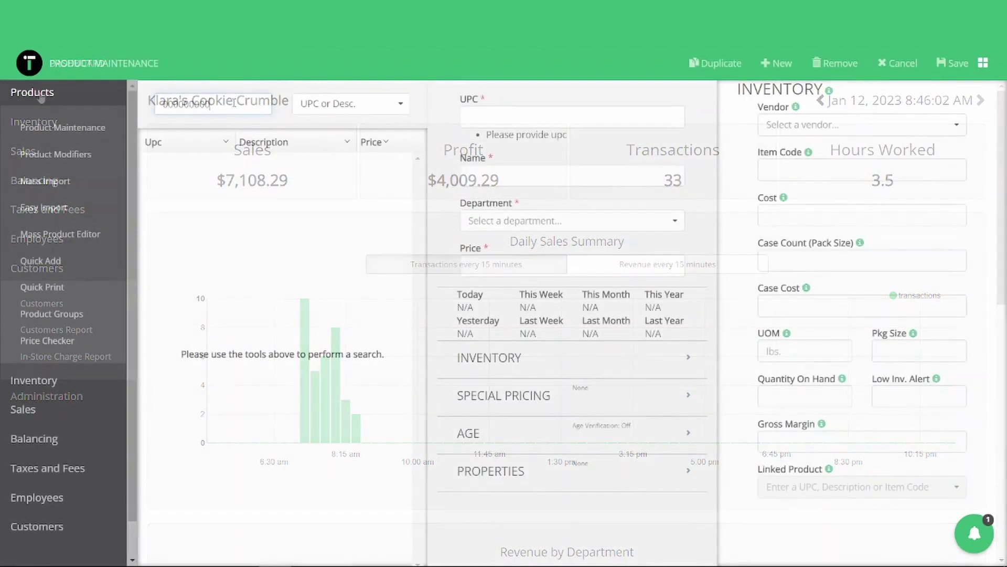